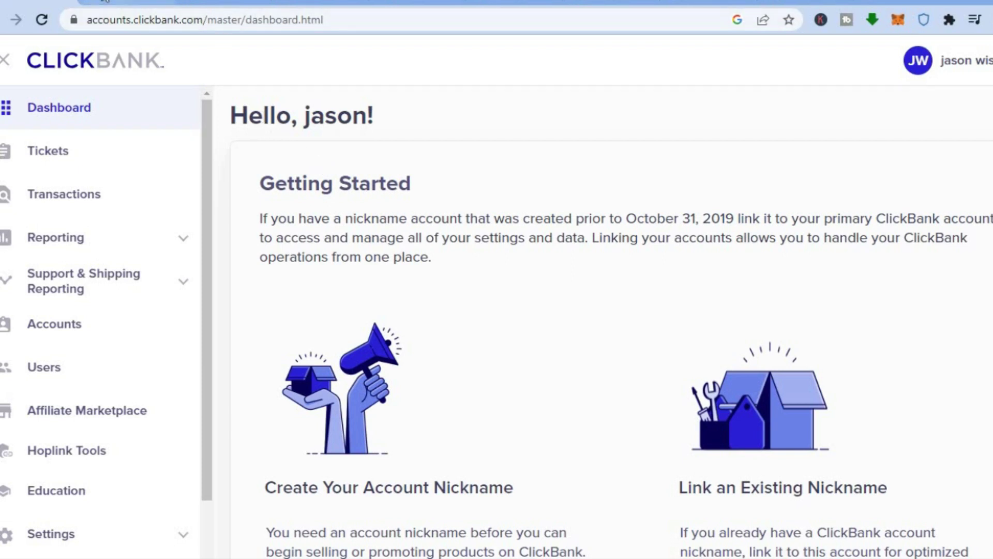
Open the ClickBank Affiliate Marketplace and view the offers in the Cooking, Food & Wine category.
left_click(105, 1)
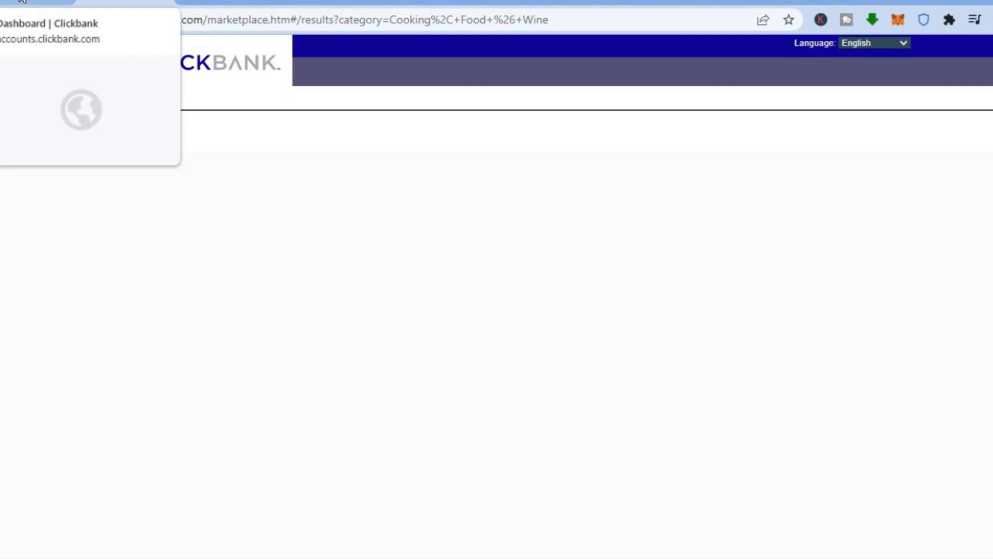
left_click(21, 2)
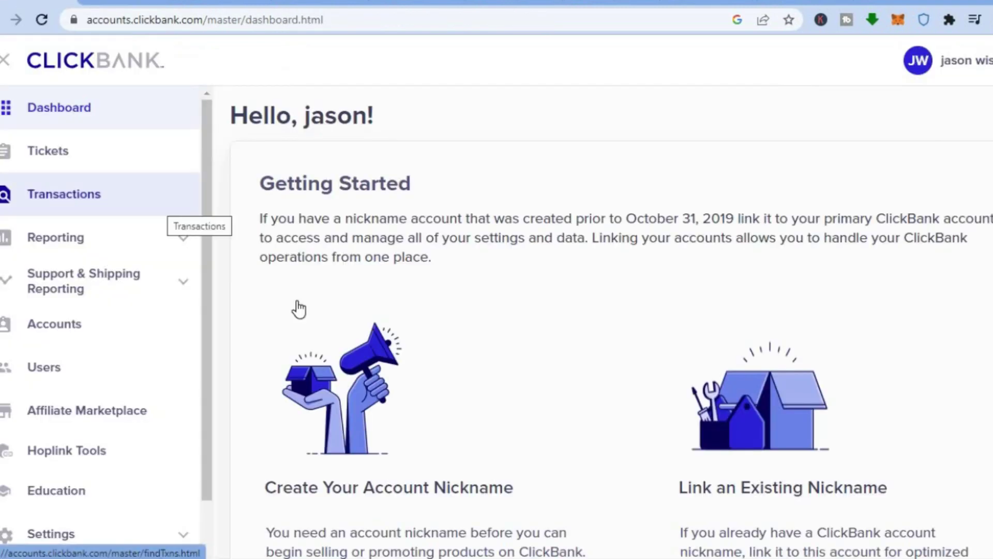
left_click(113, 420)
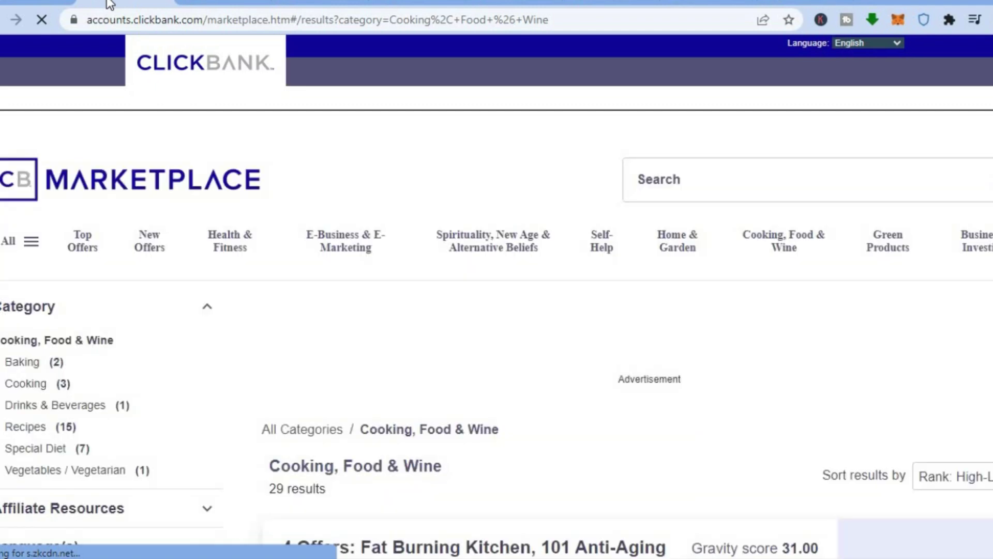
left_click(141, 247)
left_click(599, 259)
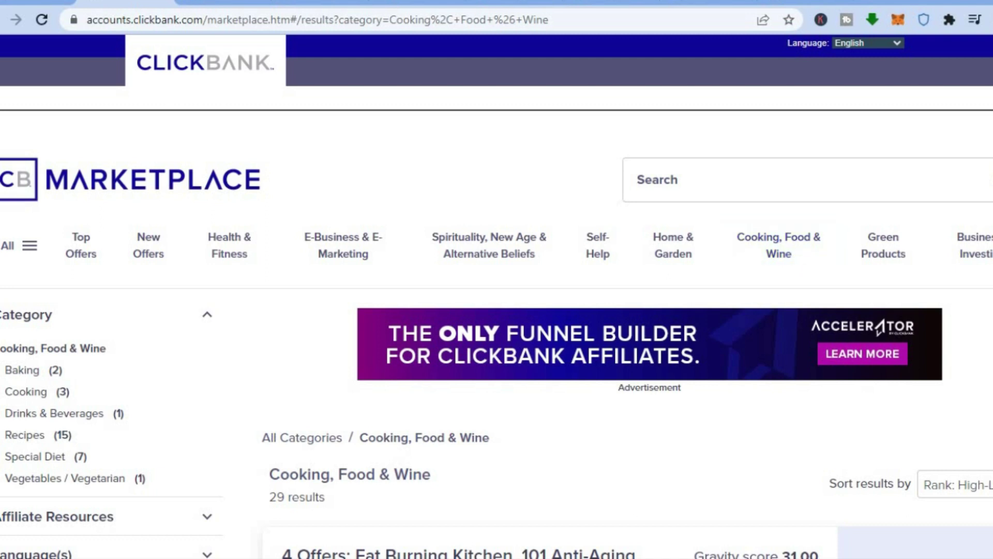
Find the Plant Based Recipe Cookbook 2.0 offer among the Cooking, Food & Wine results and open its sales page.
scroll(497, 296, "down", 7)
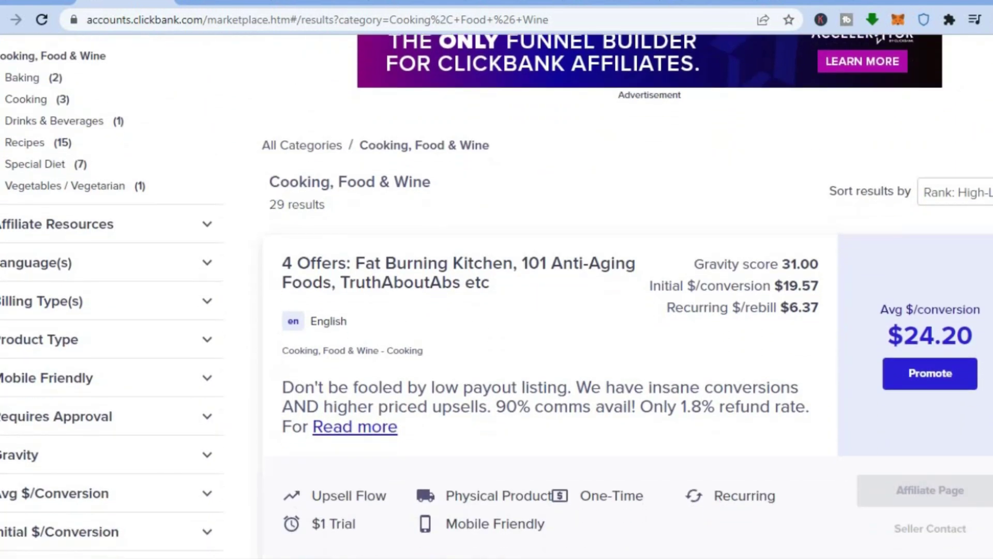
scroll(497, 296, "down", 2)
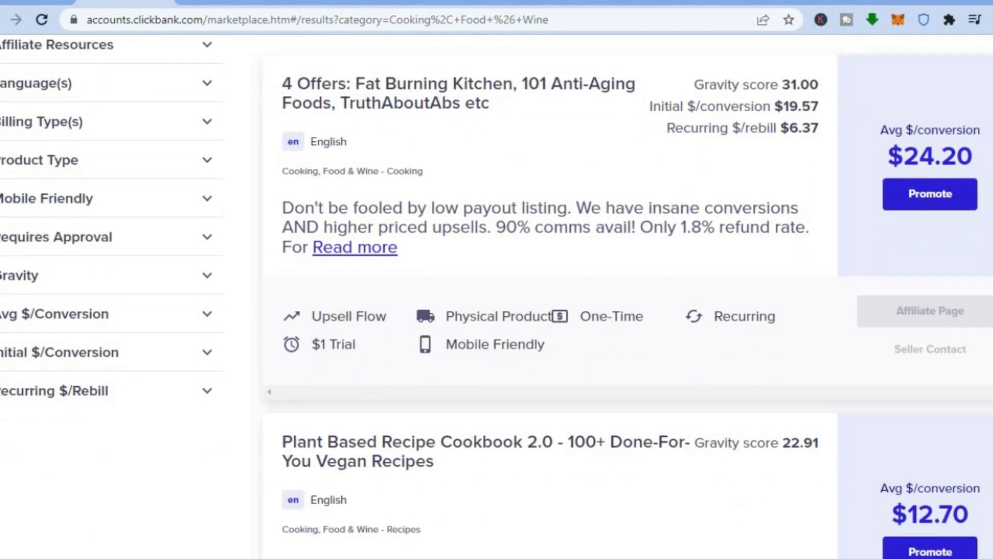
scroll(496, 296, "down", 3)
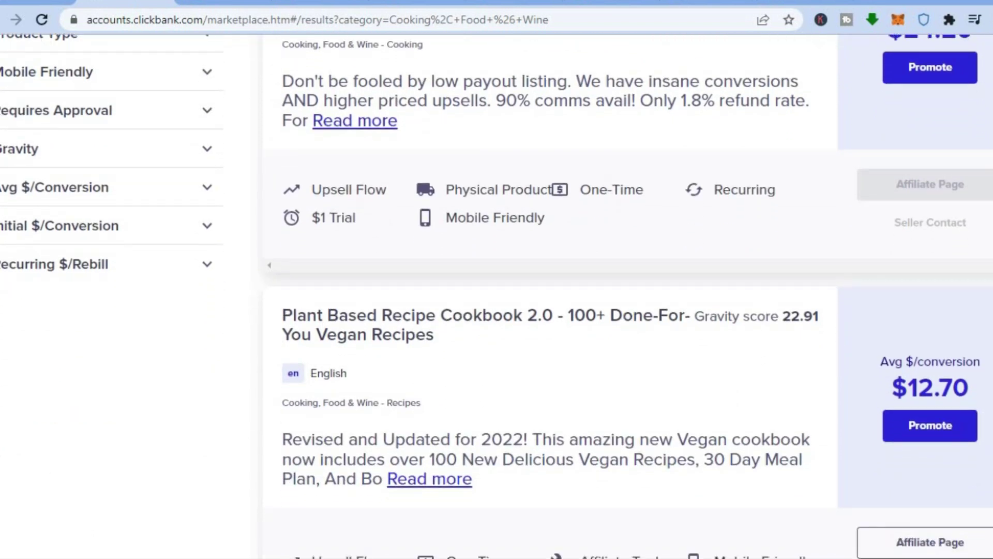
scroll(751, 264, "down", 3)
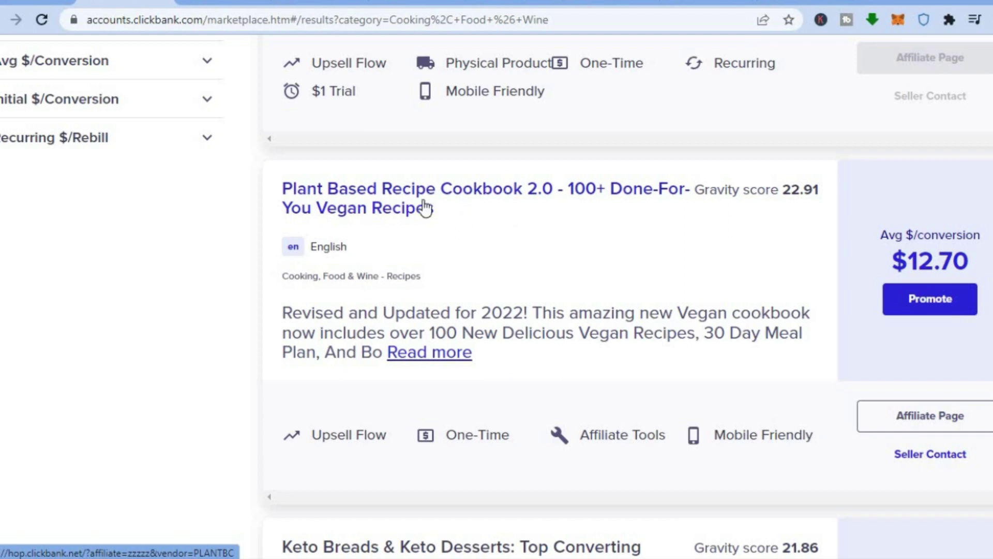
left_click(201, 2)
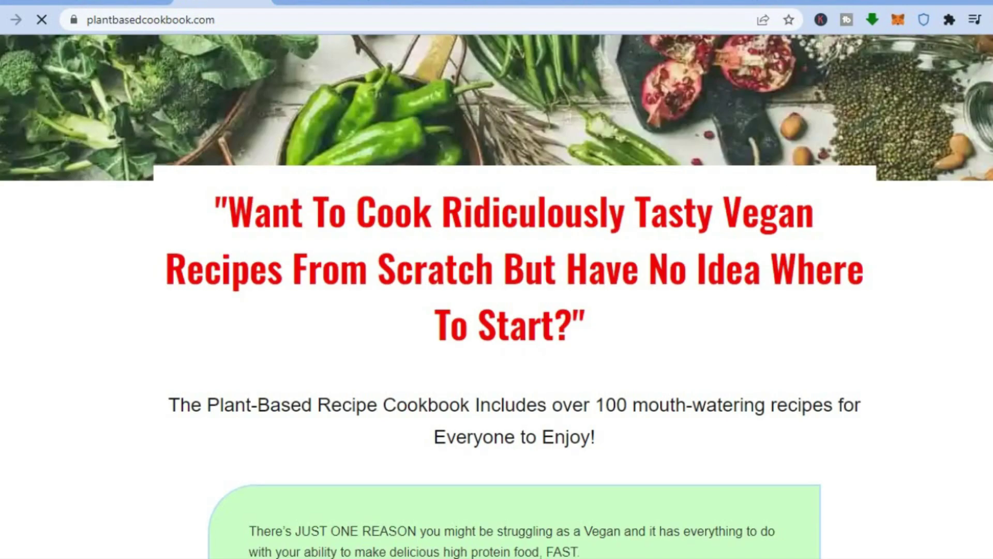
Look through the plant-based cookbook's sales page, including its introduction and the charts on the popularity of veganism.
scroll(496, 289, "down", 5)
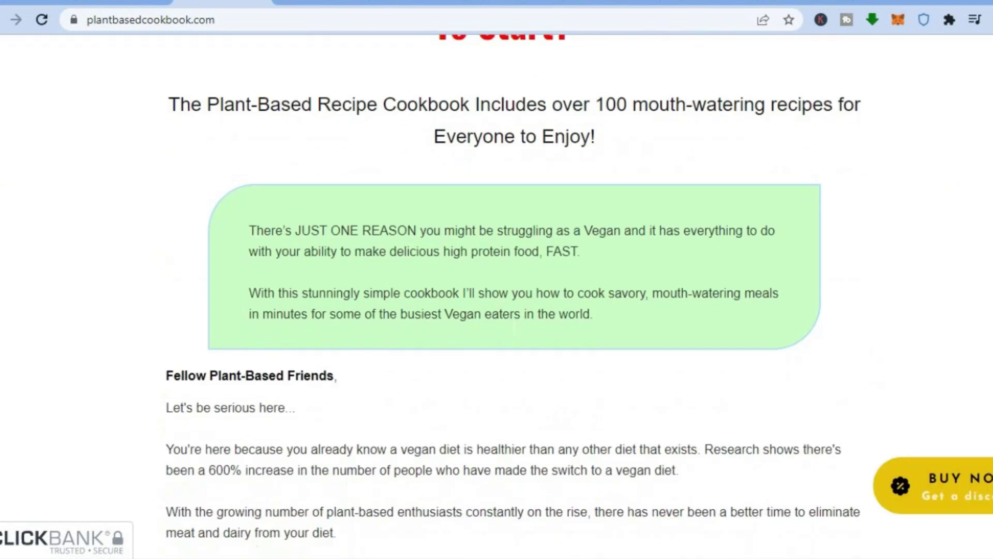
scroll(497, 290, "down", 10)
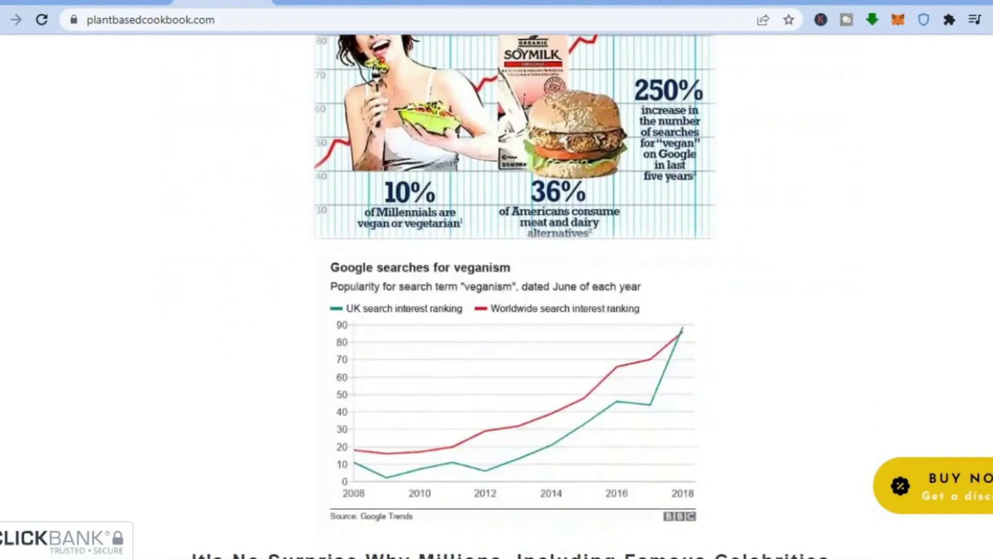
scroll(497, 289, "up", 15)
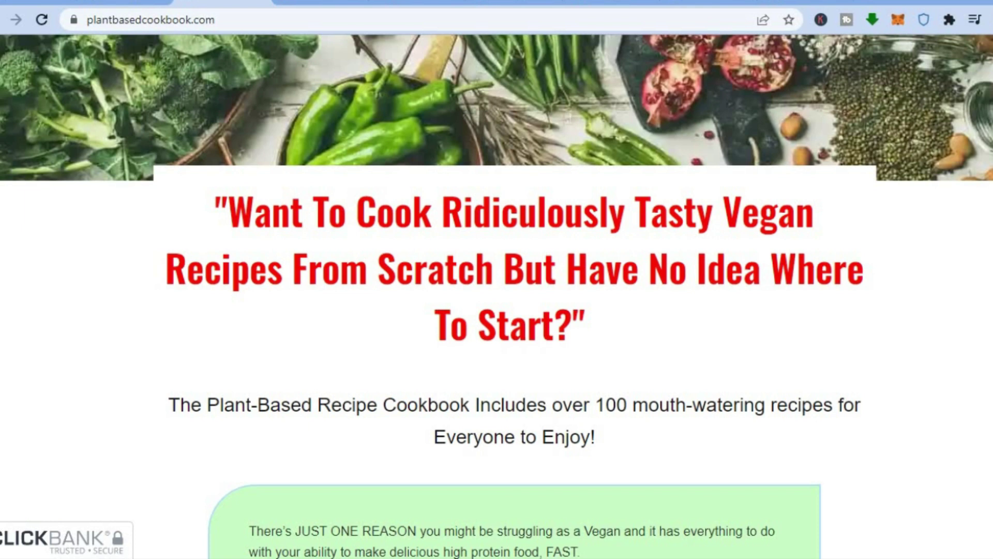
scroll(497, 290, "down", 10)
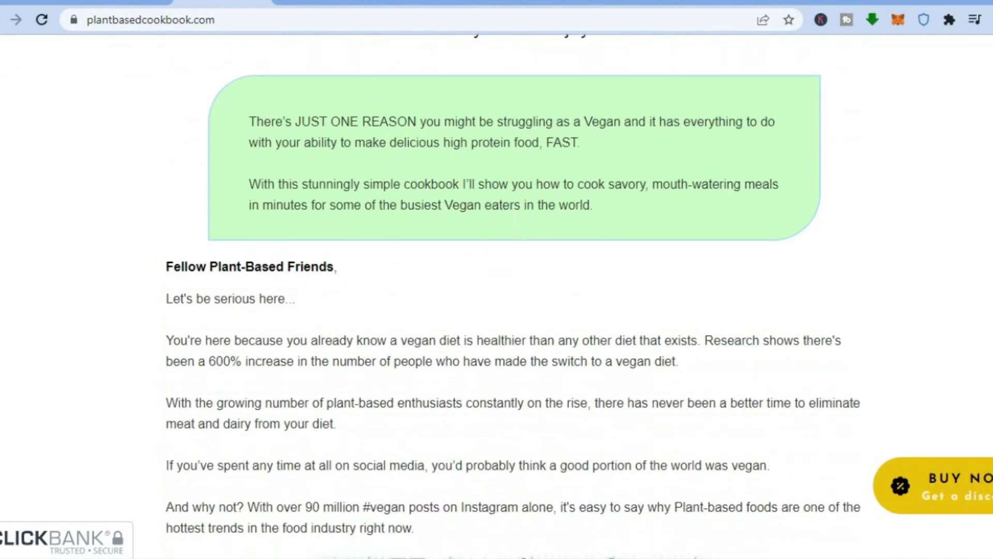
scroll(497, 290, "down", 1)
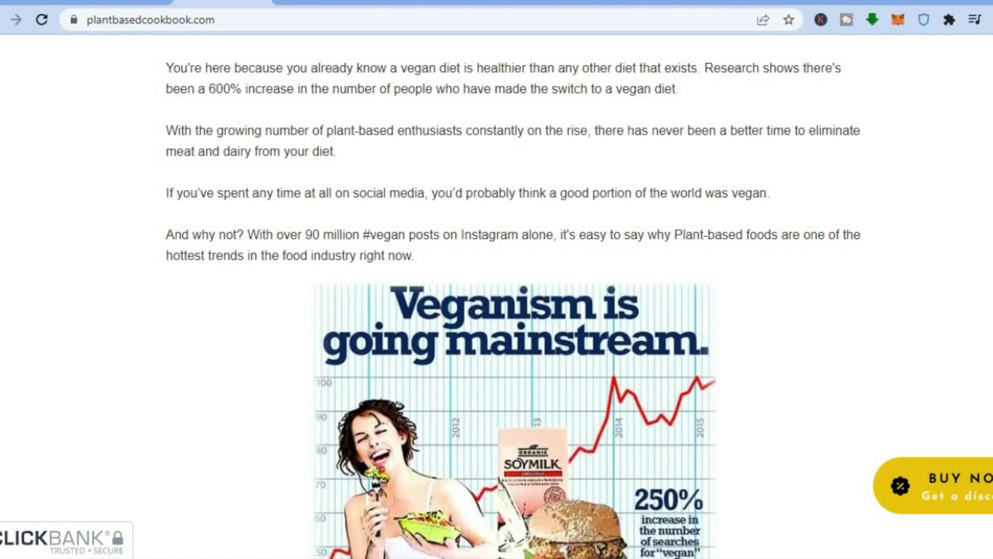
scroll(497, 290, "down", 2)
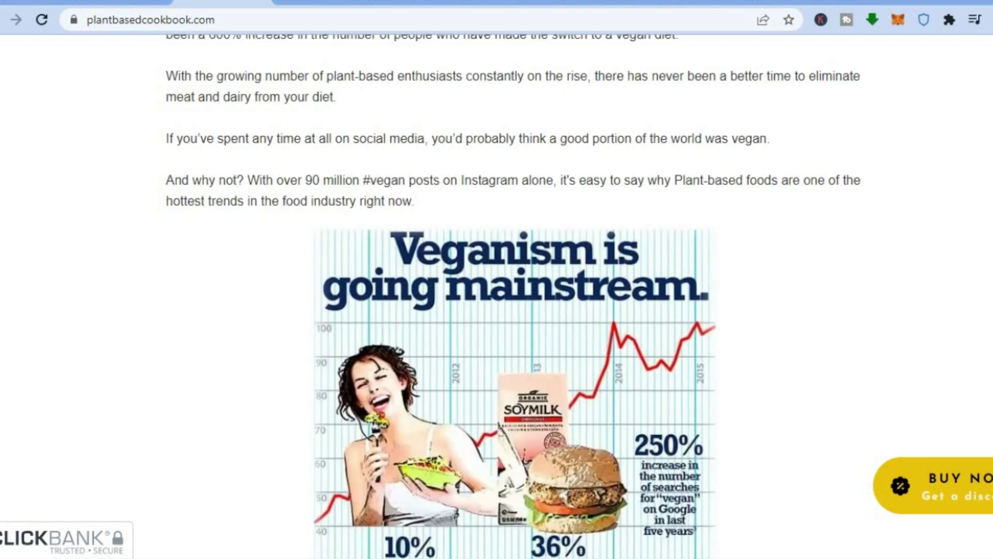
scroll(496, 290, "up", 12)
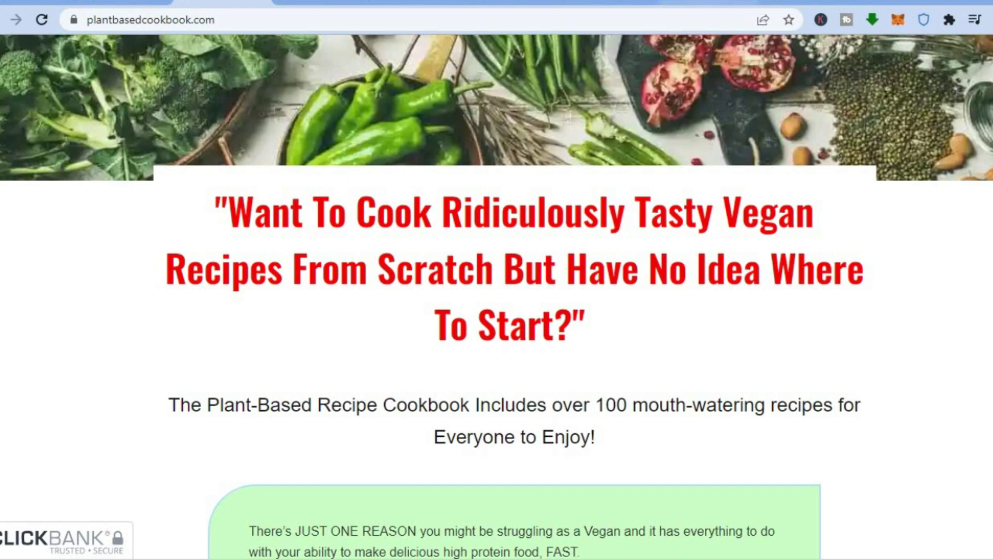
Switch to ChatGPT and ask for "10 benefits of eating a plant-based diet", accepting the suggested hyphen.
left_click(709, 5)
type("10 benefits of eating a plant based diet")
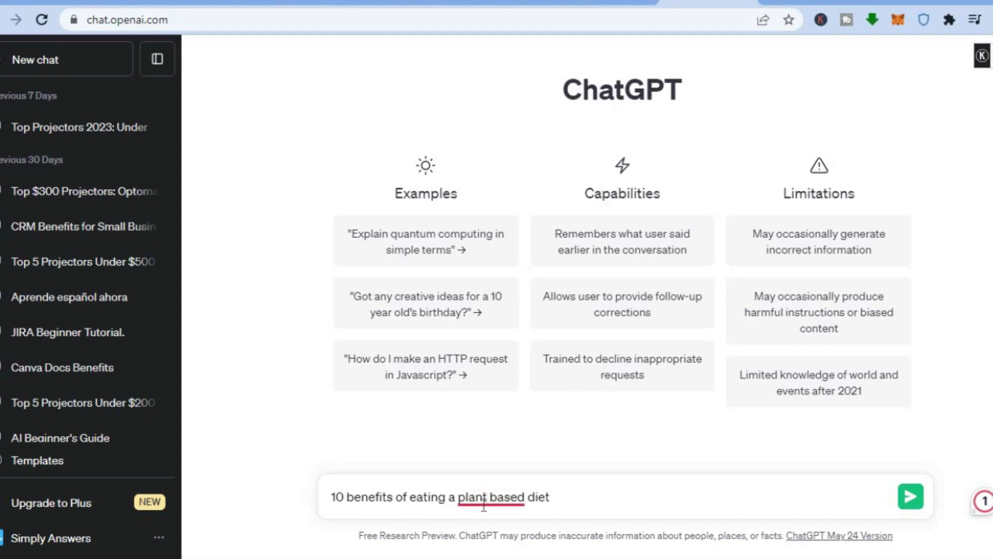
mouse_move(486, 506)
left_click(506, 540)
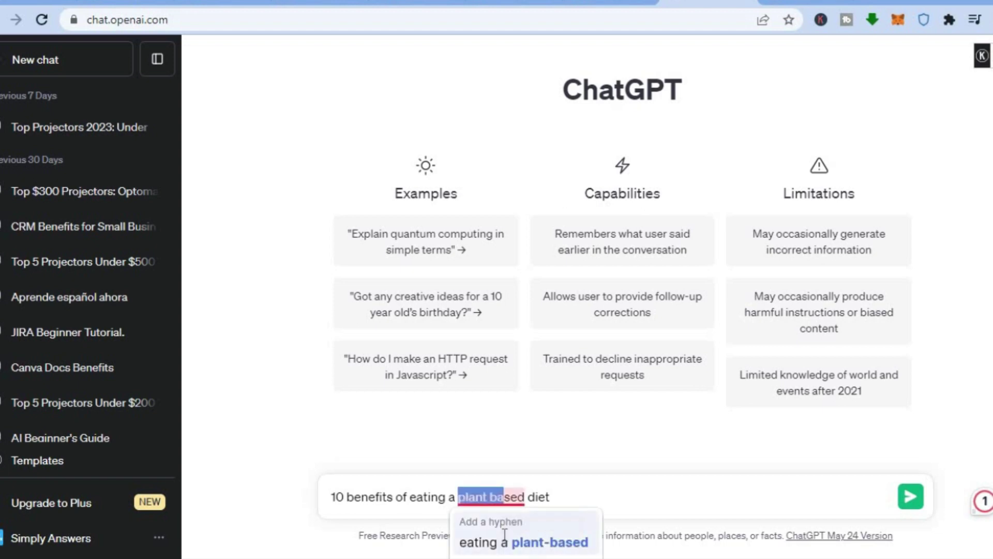
left_click(911, 498)
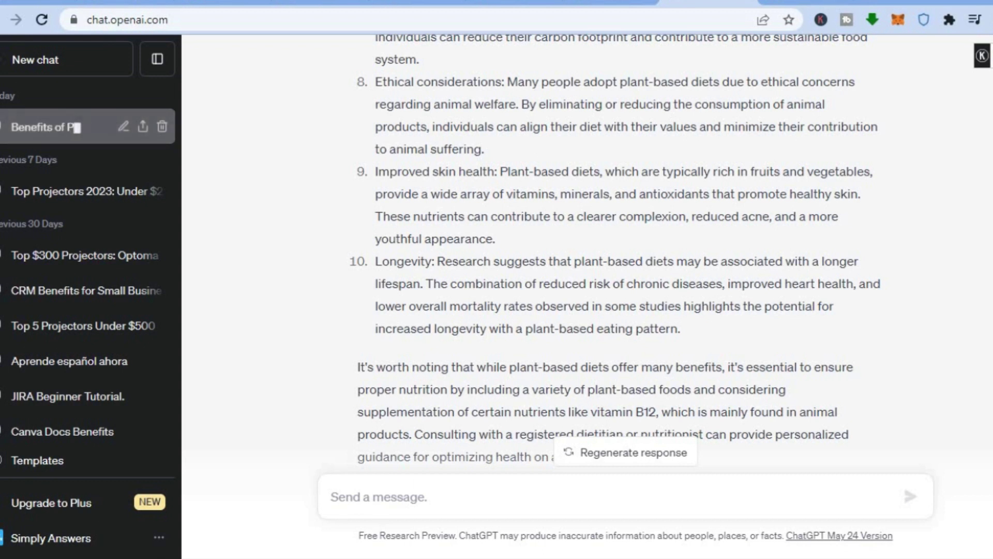
Go back to the start of ChatGPT's answer on plant-based diet benefits and copy the whole response.
scroll(619, 253, "up", 10)
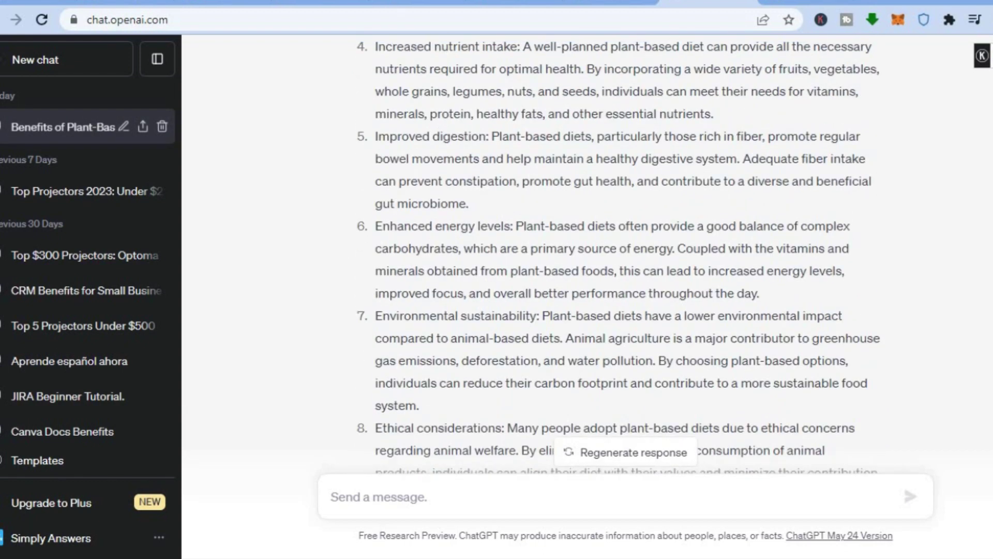
scroll(973, 252, "up", 3)
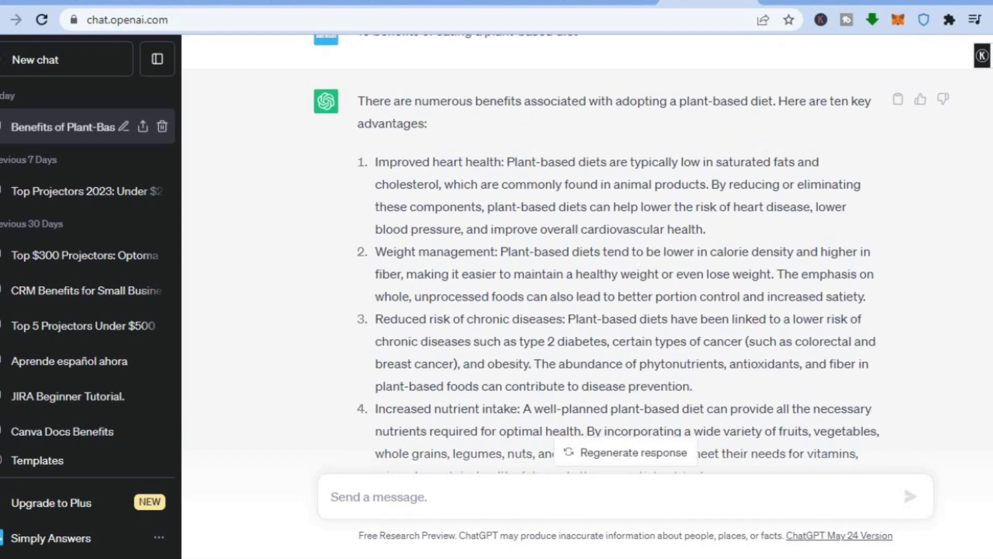
left_click(898, 100)
Switch to the Pictory web app and reload its blank page to bring up the project start screen.
left_click(487, 2)
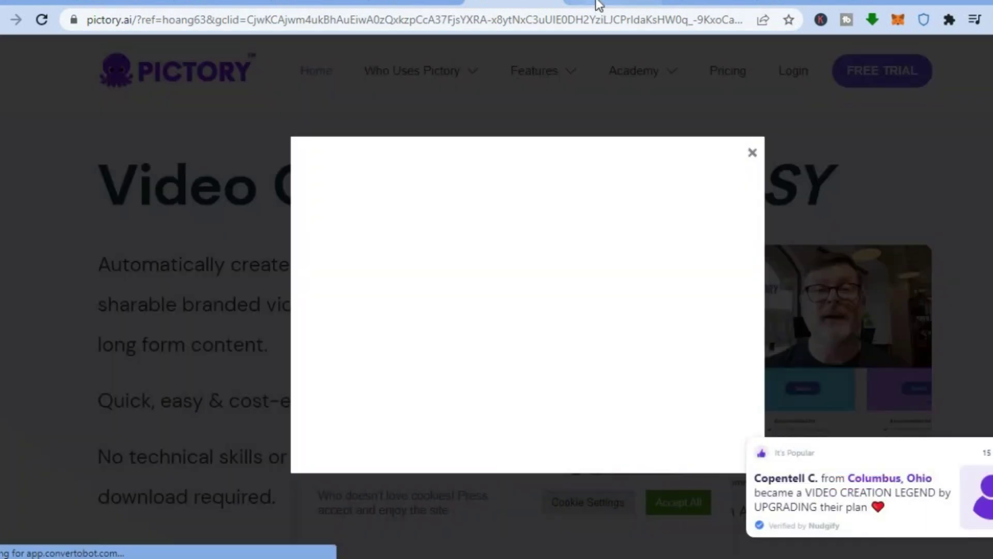
left_click(596, 3)
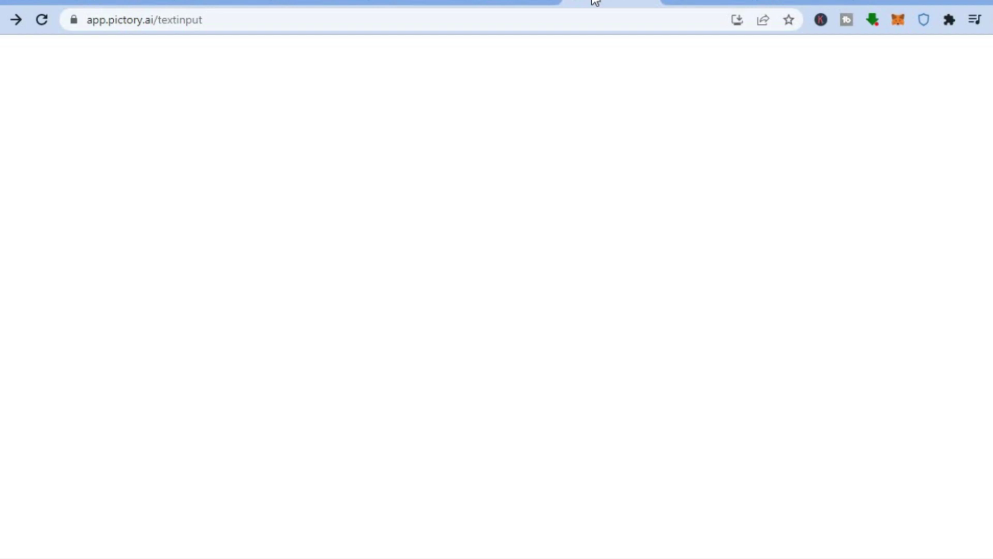
left_click(702, 3)
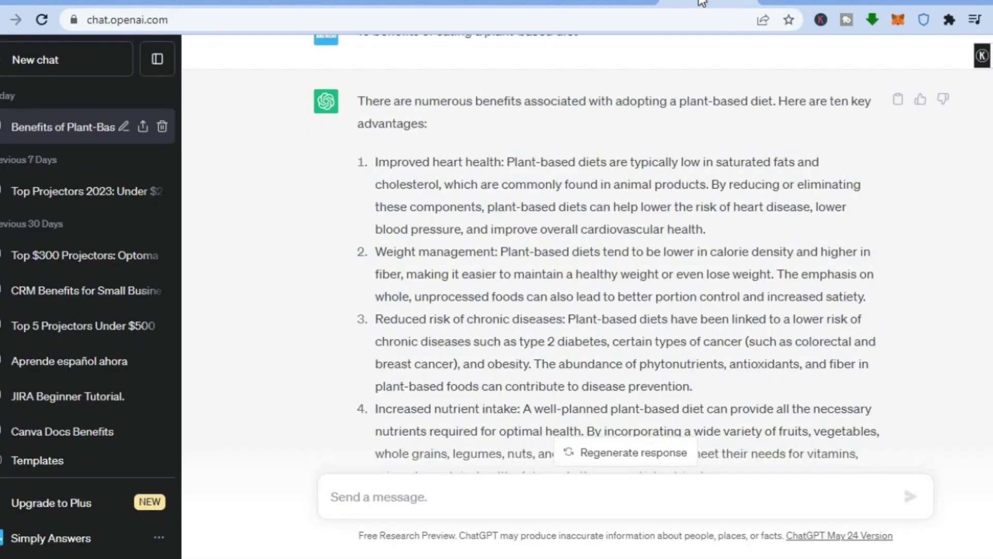
left_click(604, 4)
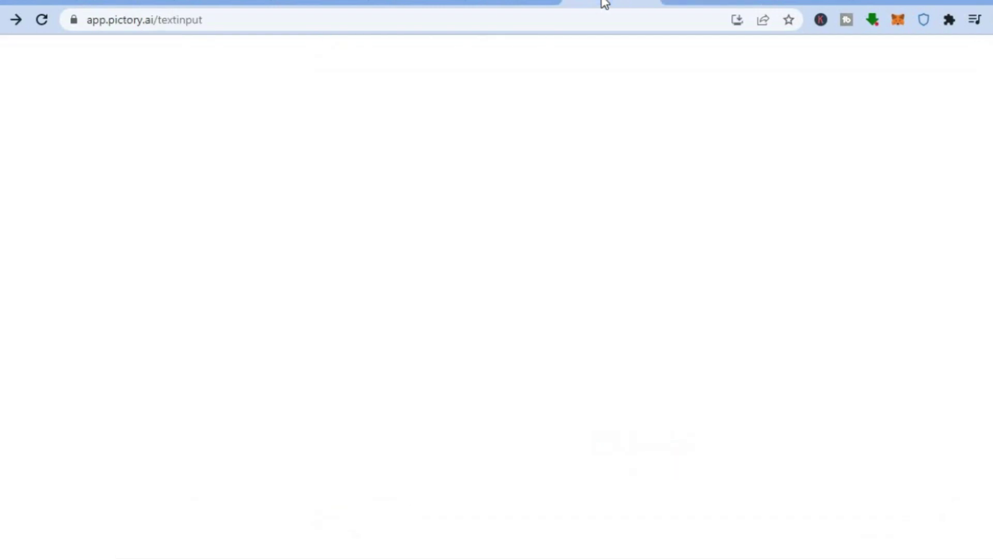
left_click(42, 19)
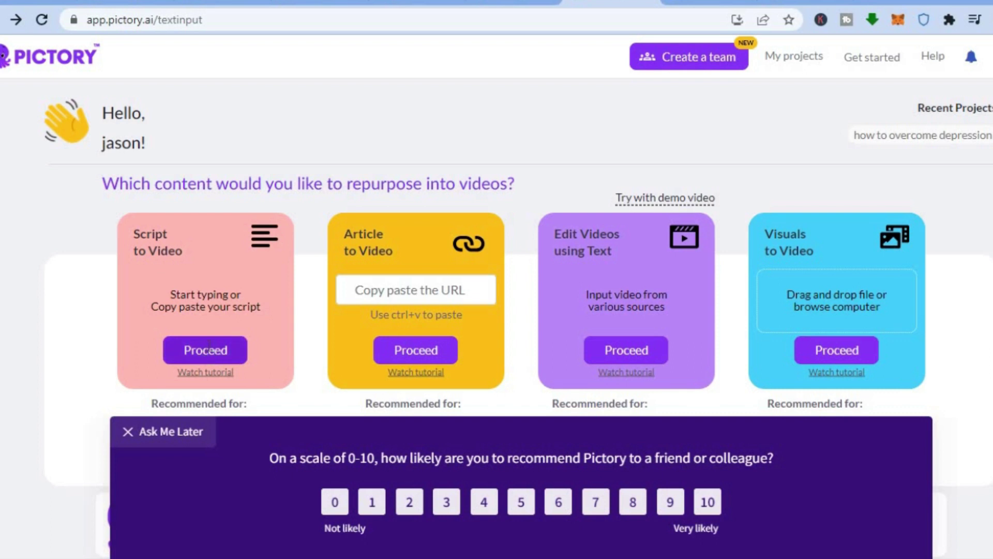
Start a Script to Video project, paste the copied plant-based diet text into the script editor and review it.
left_click(209, 346)
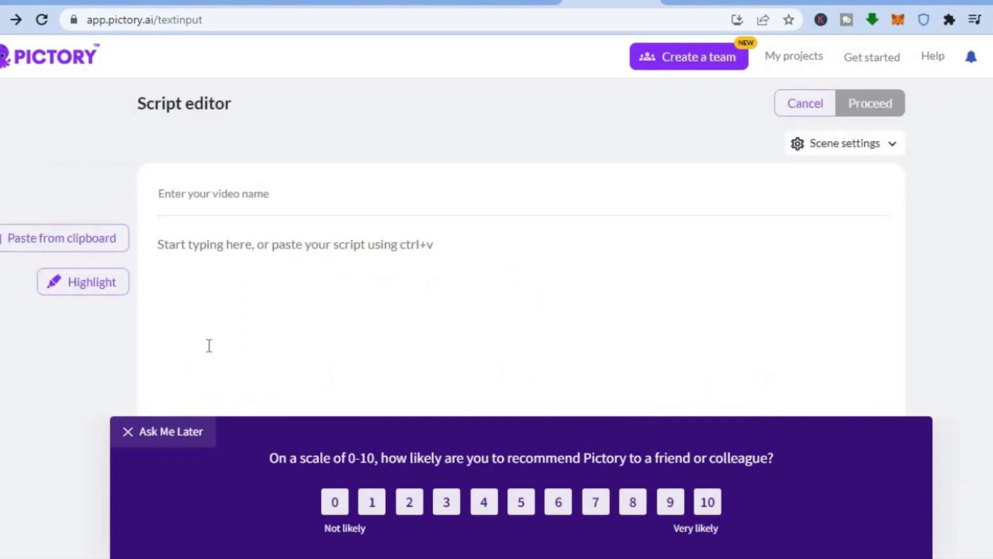
left_click(171, 248)
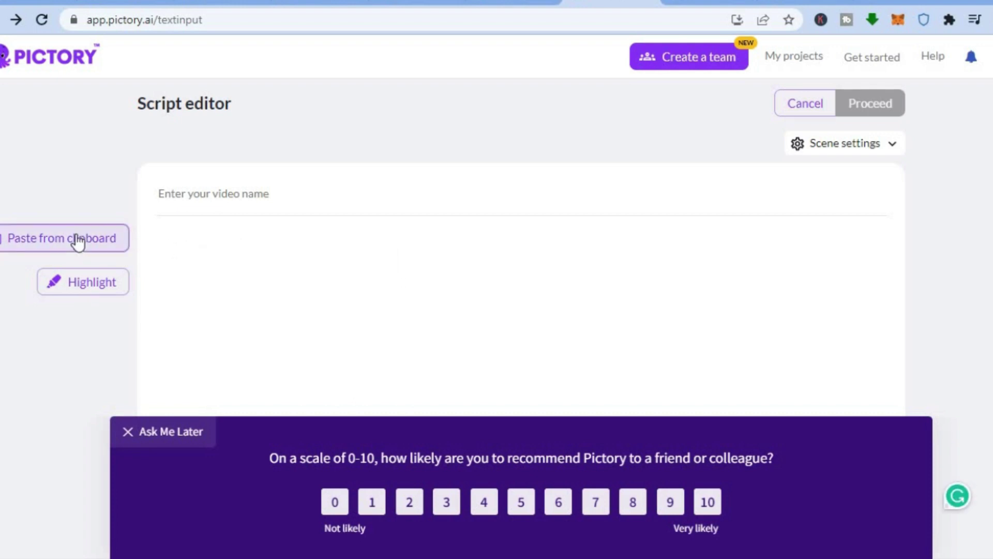
left_click(77, 241)
left_click(166, 247)
key("ctrl+v")
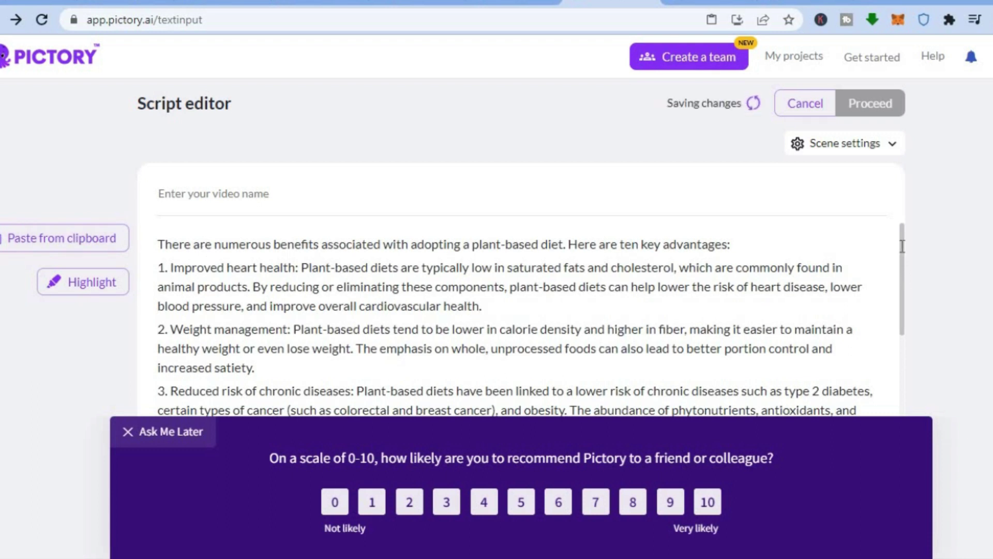
scroll(902, 283, "down", 1)
scroll(902, 283, "down", 4)
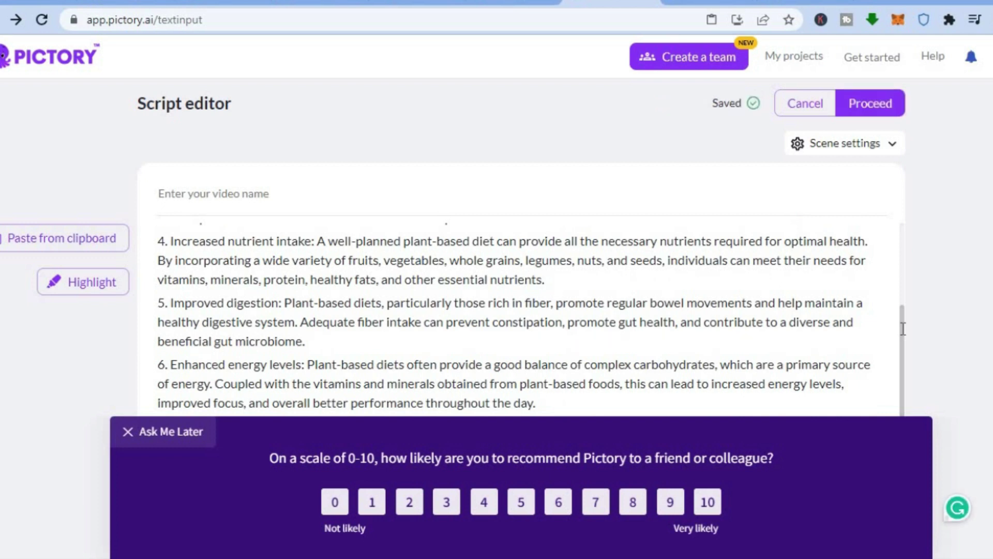
left_click_drag(902, 329, 902, 222)
scroll(466, 210, "up", 2)
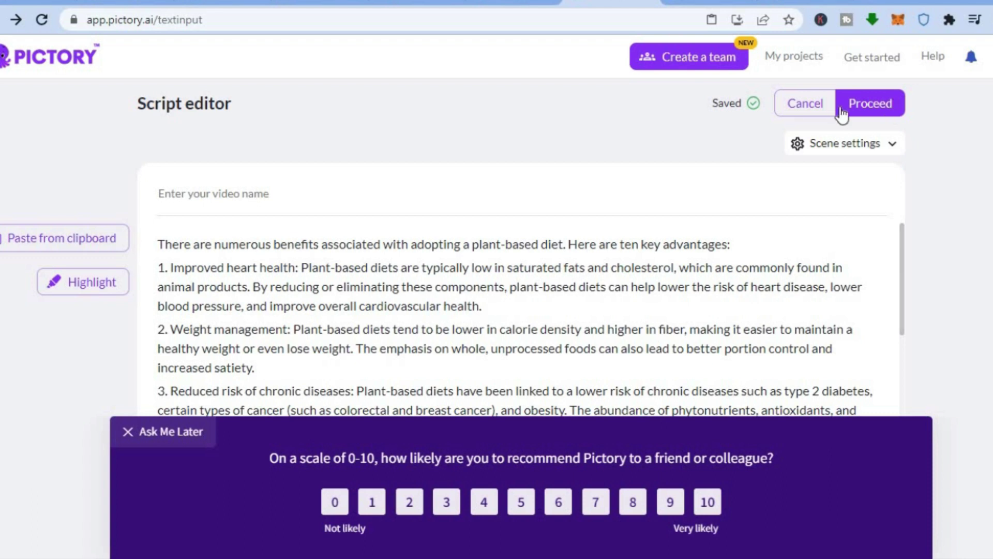
Proceed from the script to the template library, dismiss the rating survey and choose the Lemon template in 16:9.
left_click(891, 104)
left_click(889, 95)
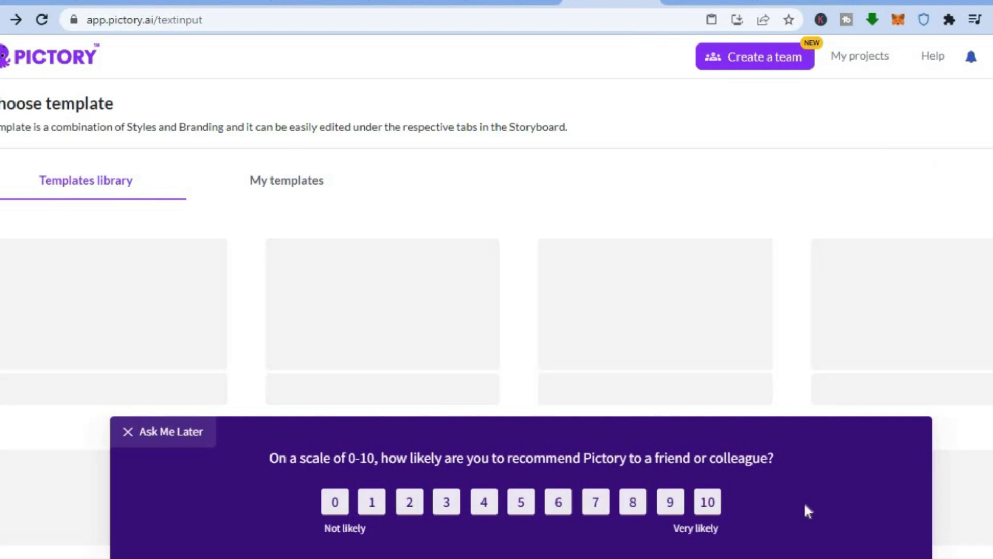
left_click(138, 431)
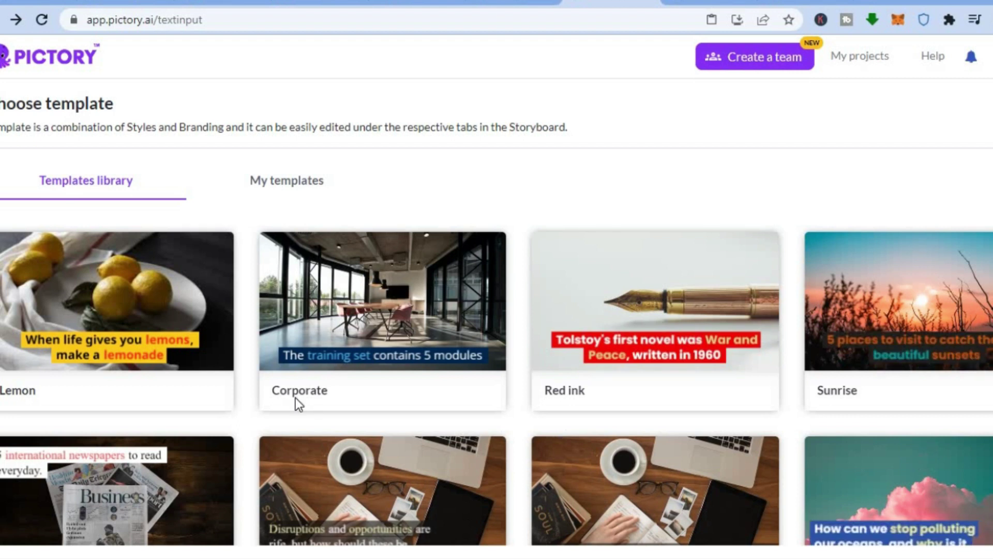
left_click(144, 318)
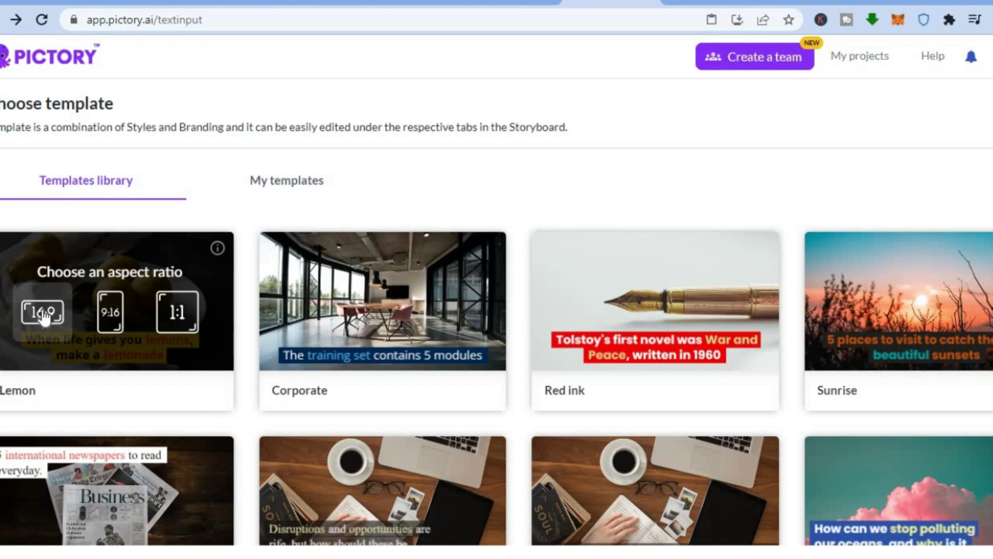
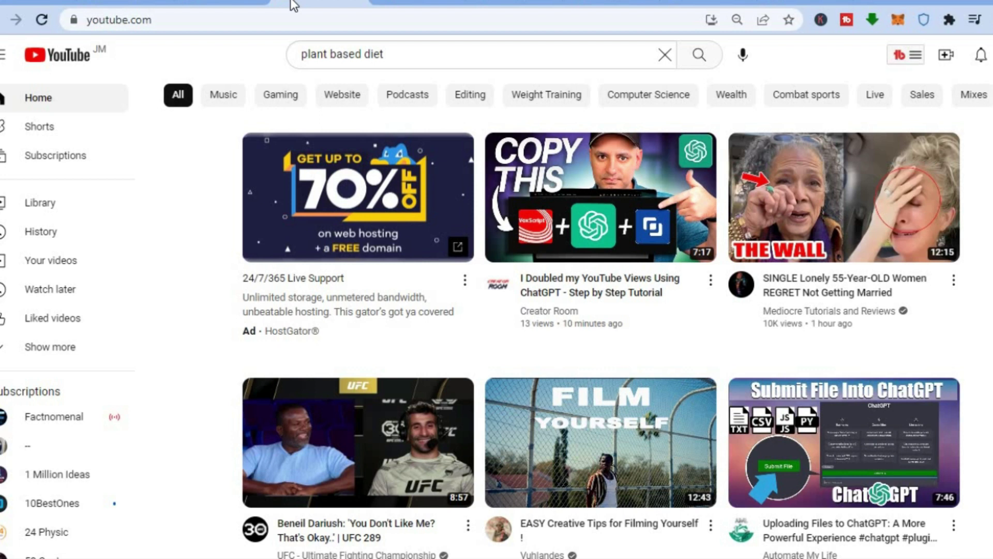
Look over YouTube's search suggestions for "plant based diet" and close the list.
left_click(390, 51)
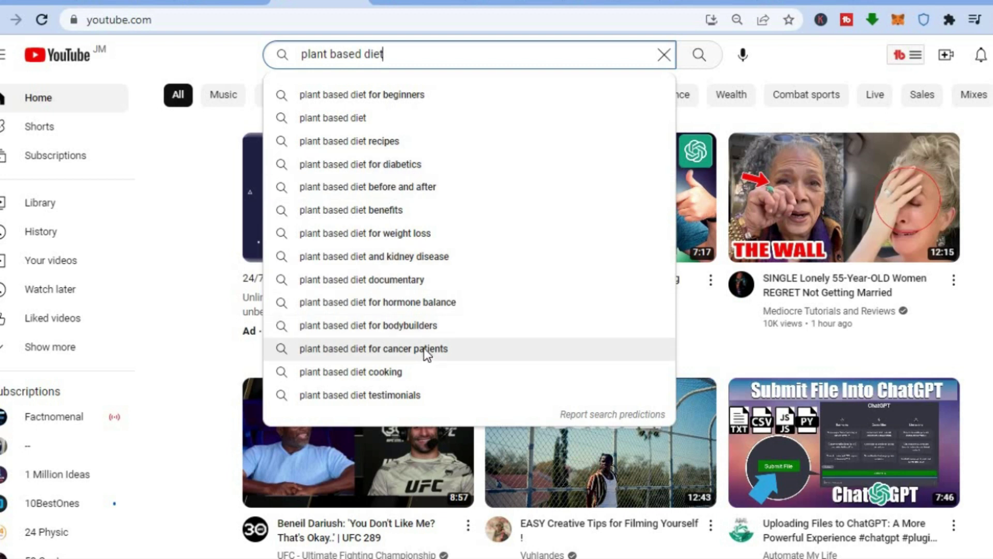
left_click(203, 40)
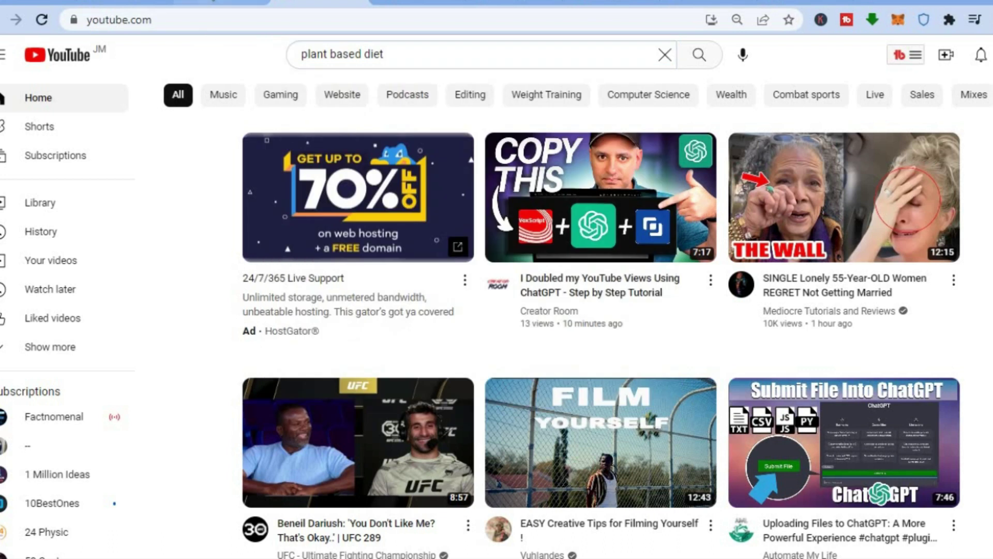
Switch to the plantbasedcookbook.com sales page, skim its opening copy and return to Pictory.
left_click(222, 2)
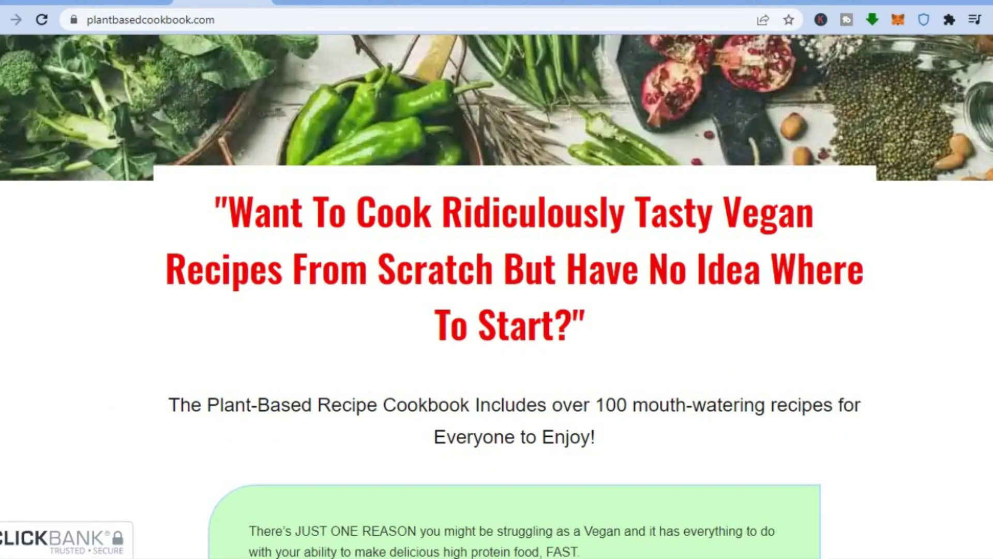
scroll(496, 310, "down", 8)
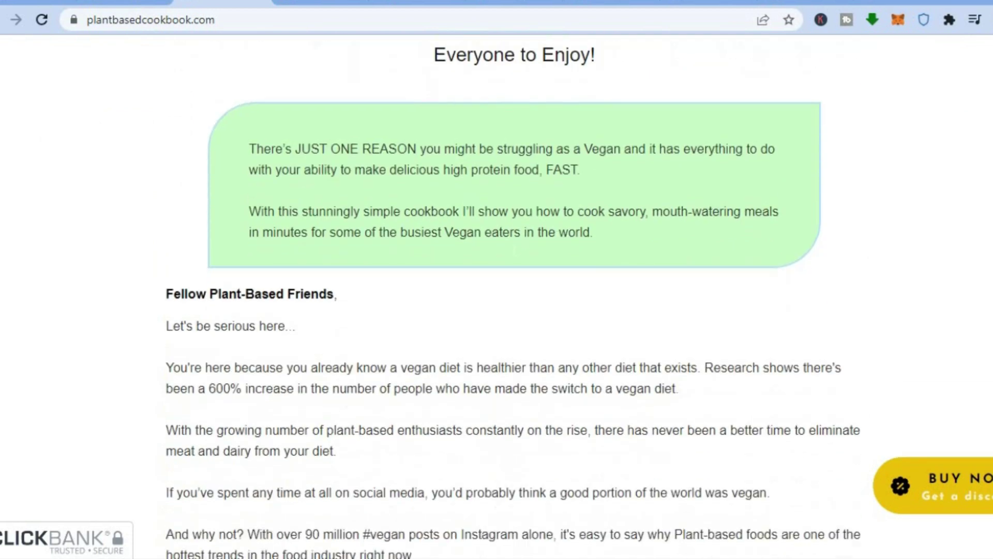
scroll(496, 311, "up", 8)
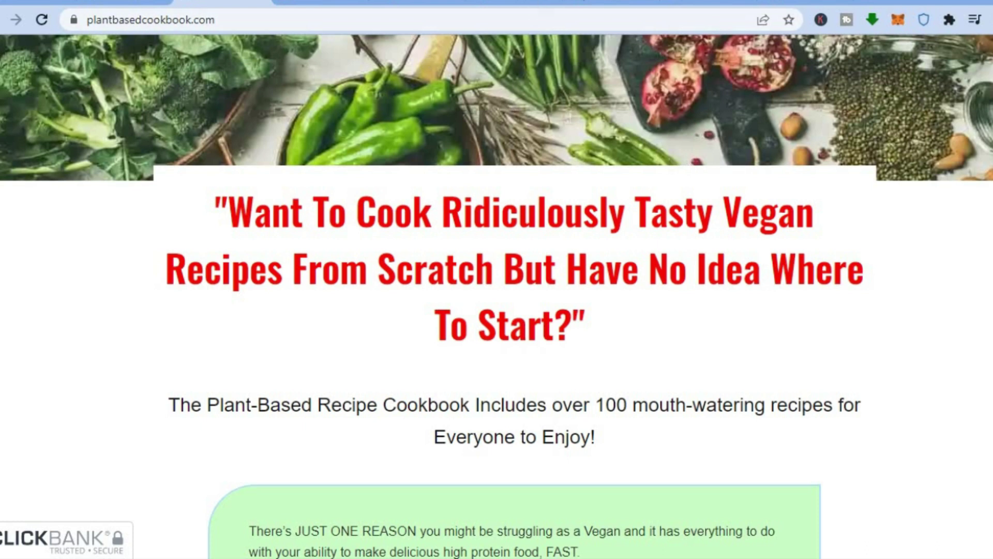
left_click(610, 3)
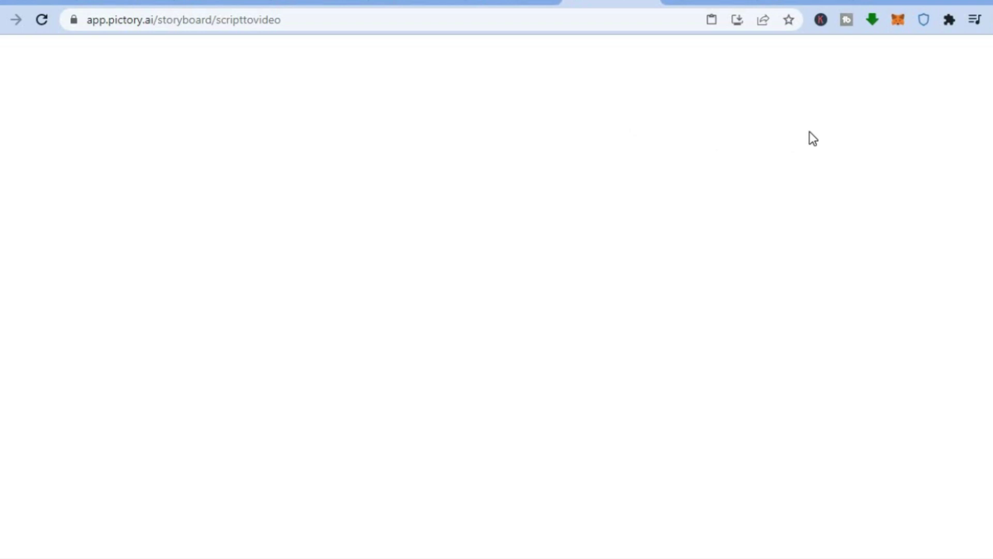
Switch to Canva and browse the additional design types offered on its home page.
left_click(792, 2)
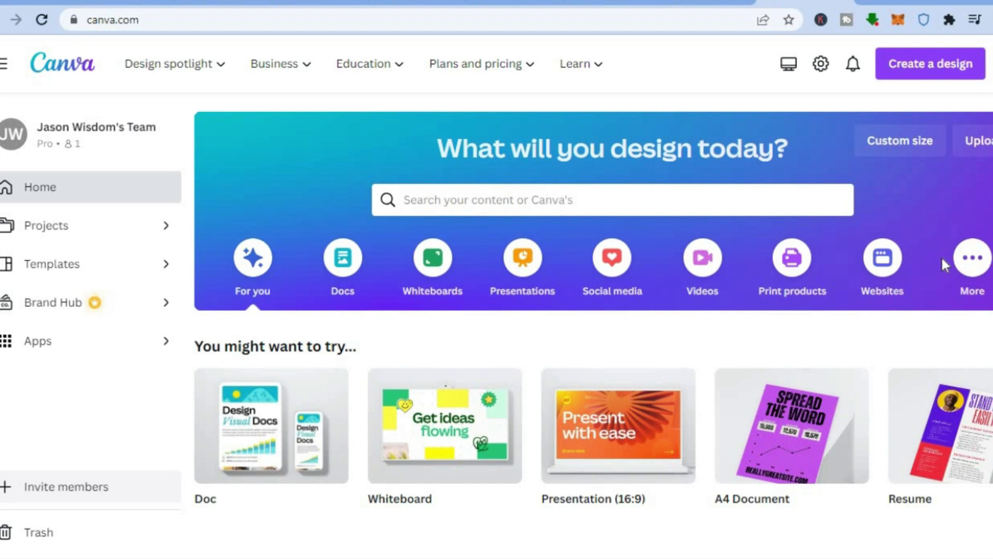
left_click(972, 264)
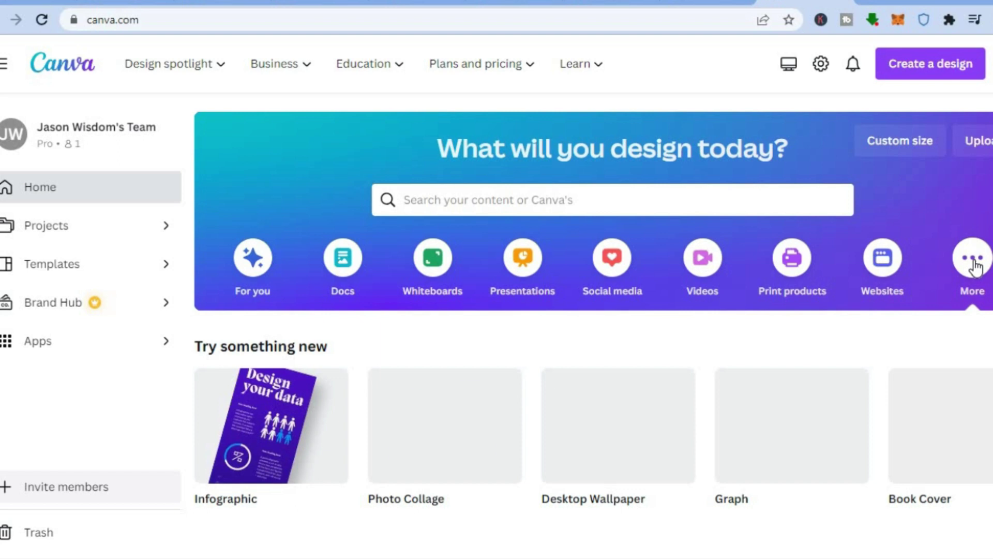
mouse_move(949, 459)
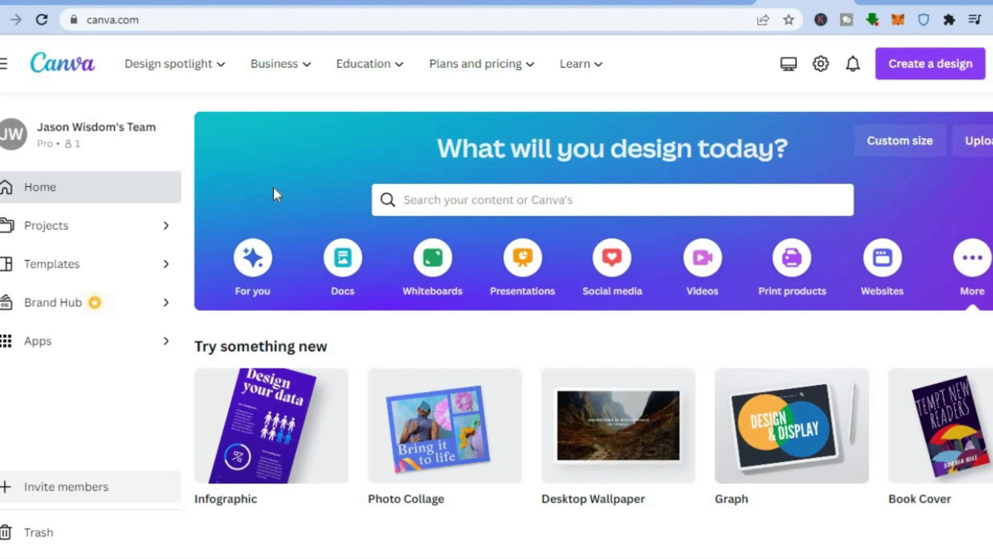
Search Canva's templates for "youtube", choose the suggested "youtube thumbnail" query and browse the templates.
left_click(419, 197)
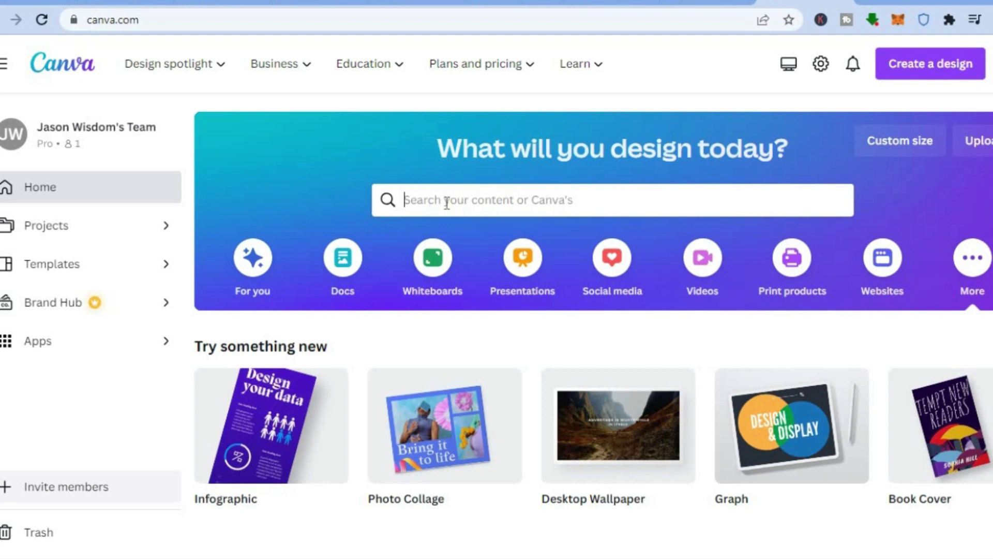
type("youtube")
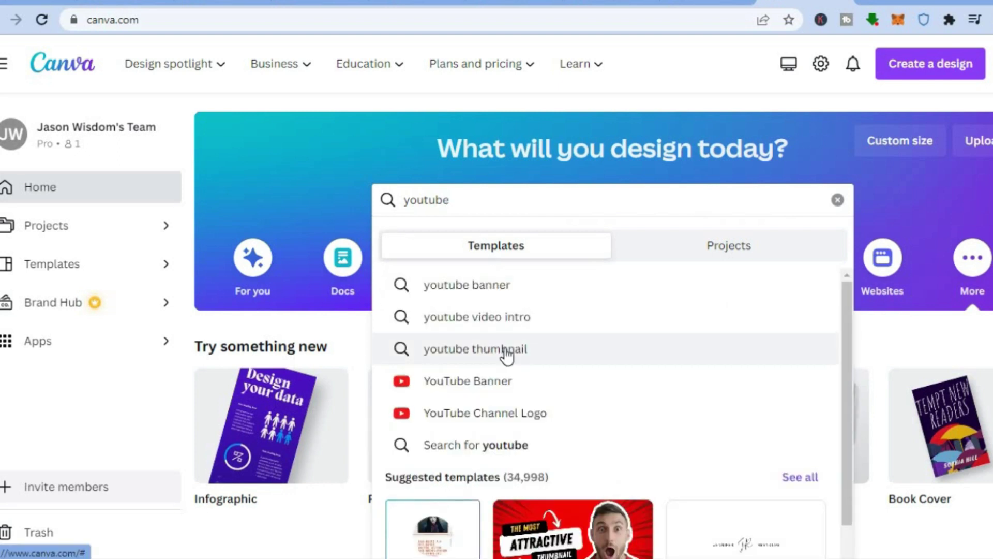
left_click(557, 353)
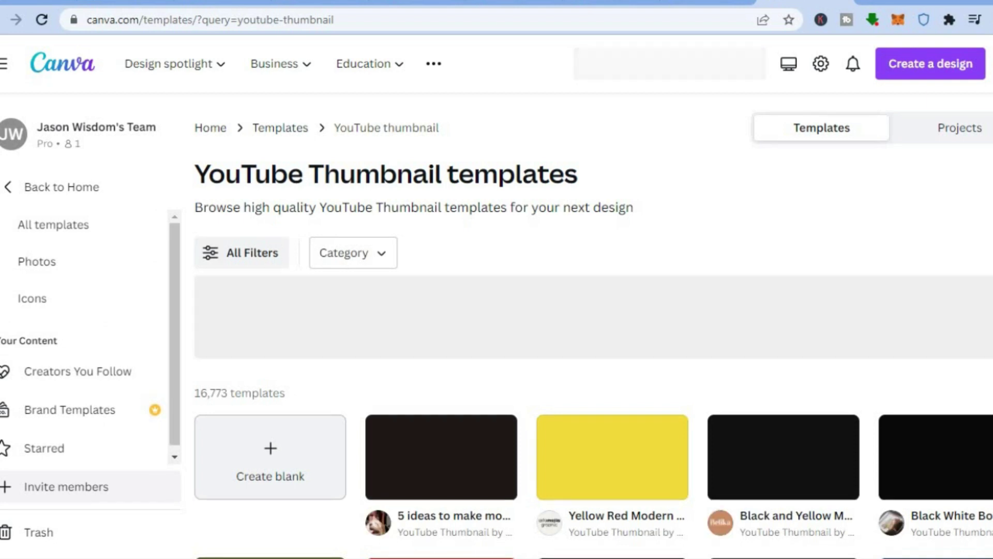
scroll(593, 325, "down", 1)
scroll(593, 325, "down", 4)
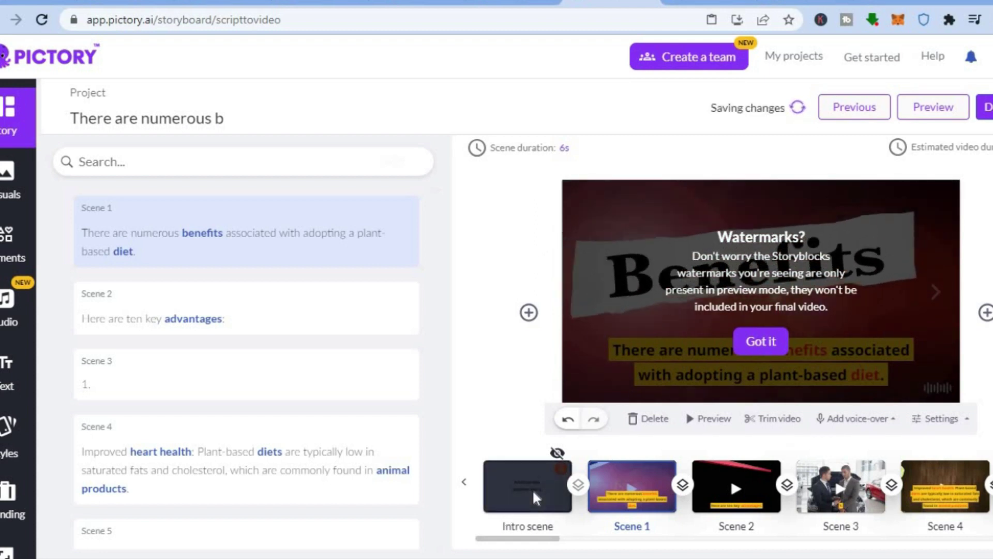
In Pictory's storyboard, dismiss the watermark notice, preview scene 1 and start a preview of the full video.
left_click(718, 423)
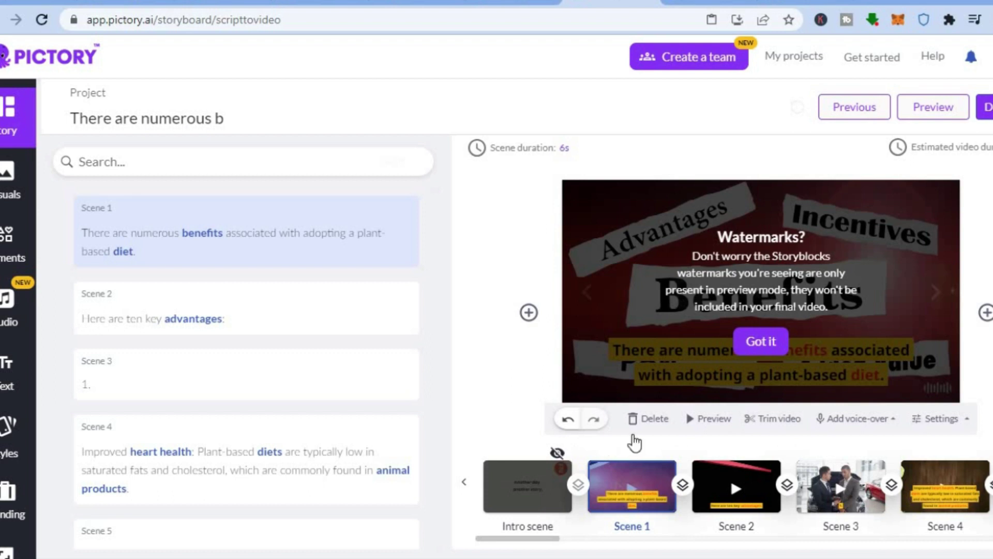
left_click(771, 339)
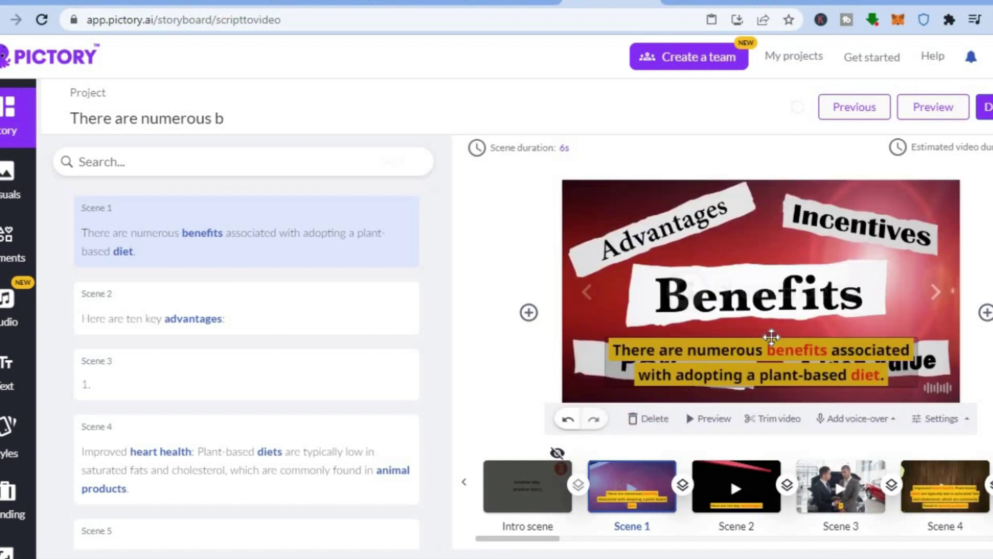
left_click(709, 424)
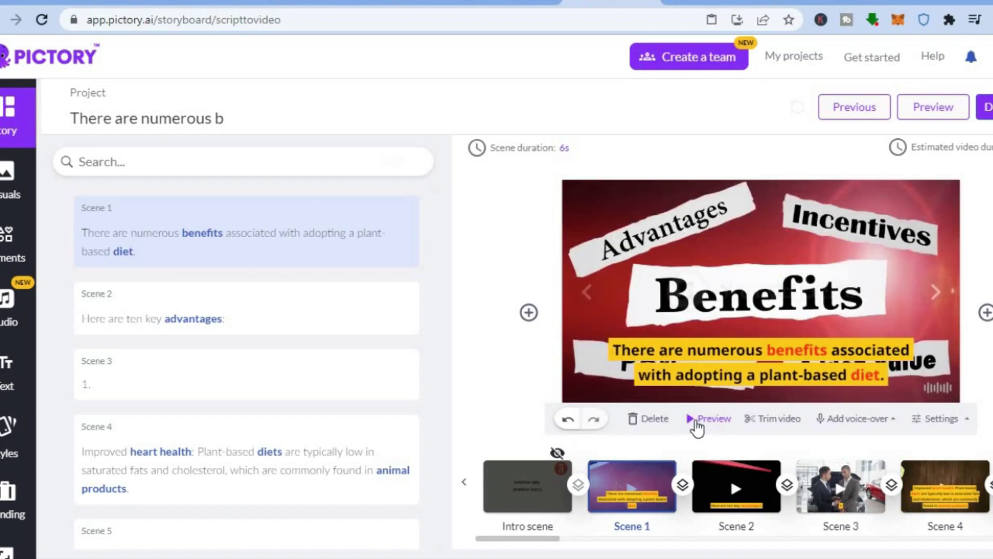
left_click(635, 486)
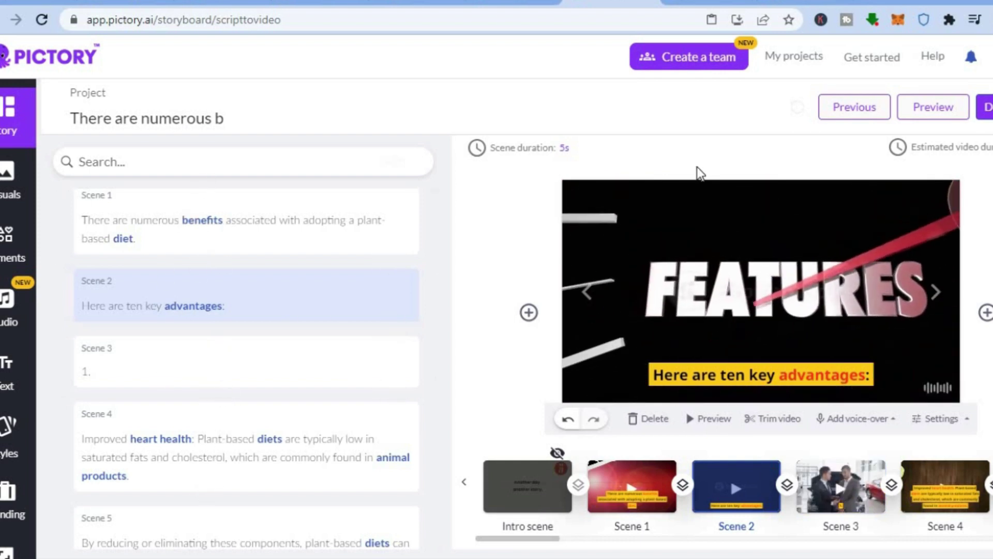
left_click(934, 108)
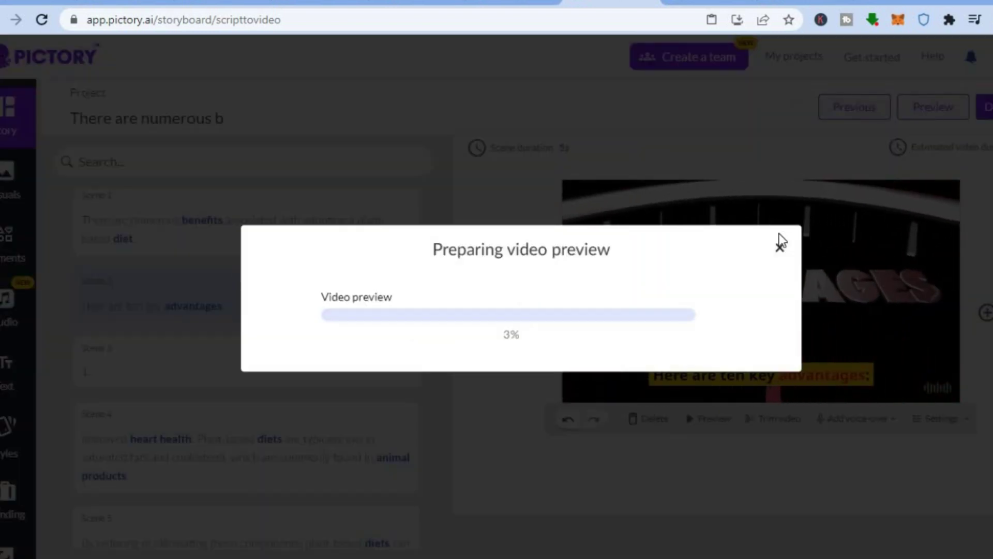